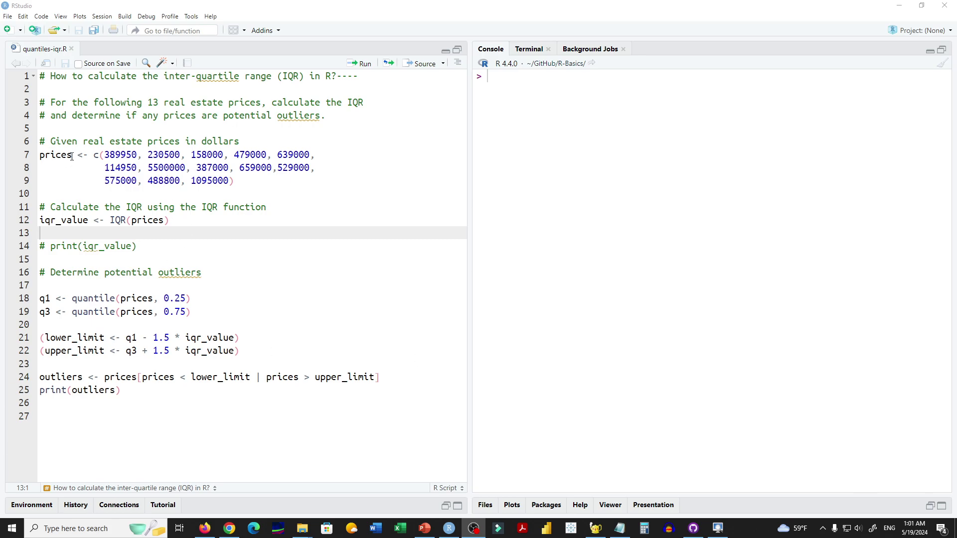
Step: Run the line 7 assignment of the 13 real estate prices in the console
drag(72, 155, 40, 156)
click(135, 156)
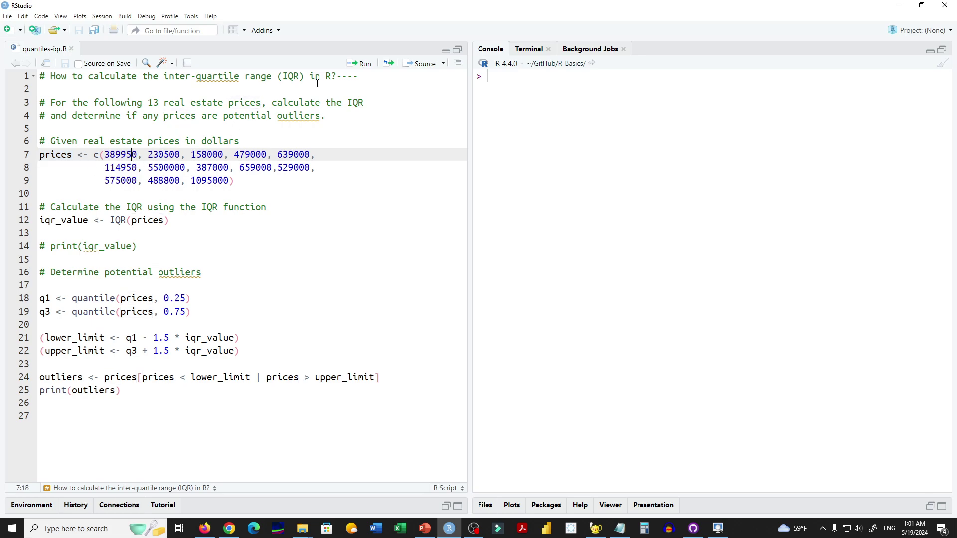
click(353, 63)
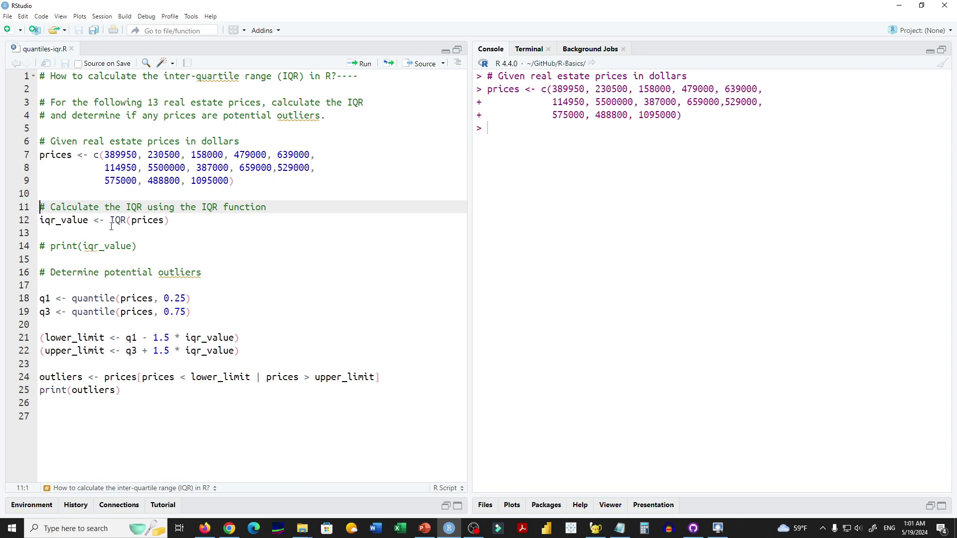
Step: Run the iqr_value <- IQR(prices) line to compute the interquartile range
drag(110, 220, 126, 220)
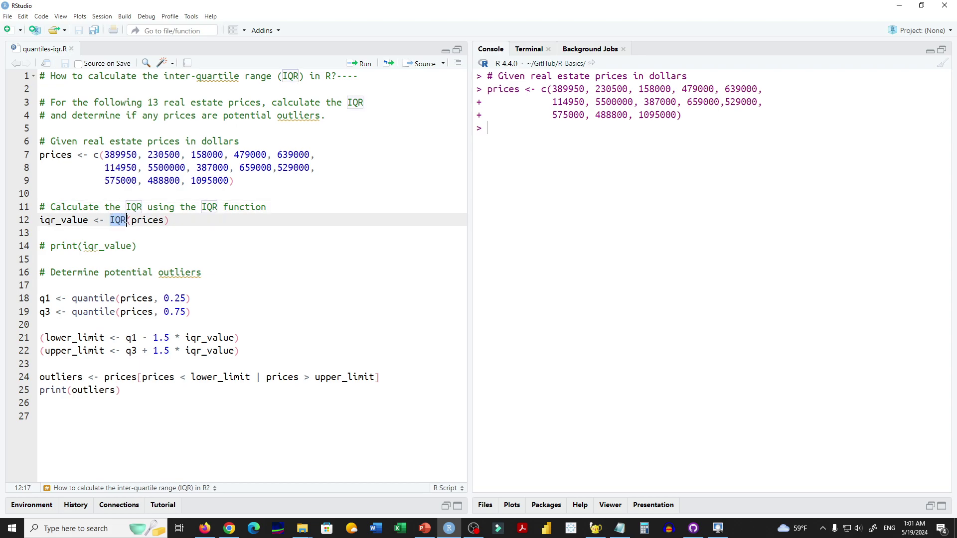
click(132, 235)
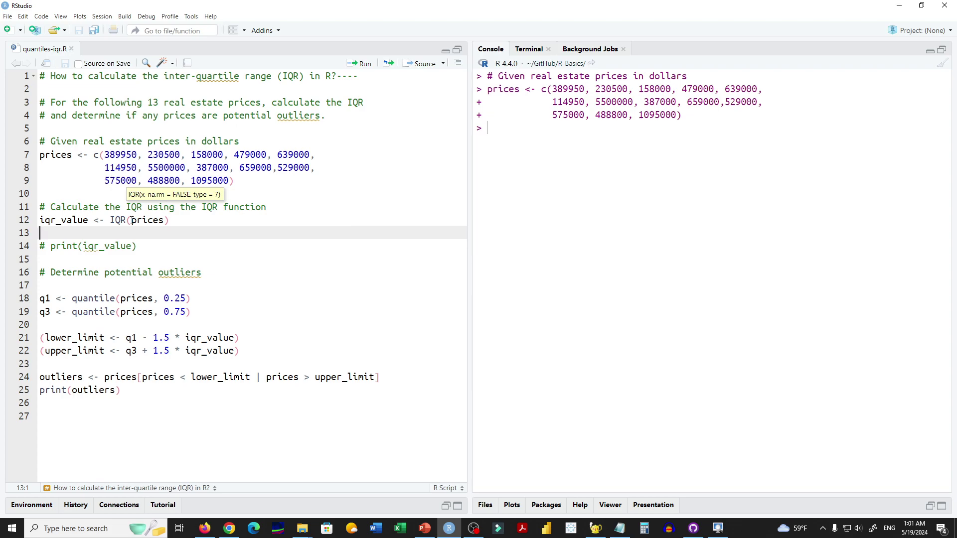
drag(132, 220, 165, 219)
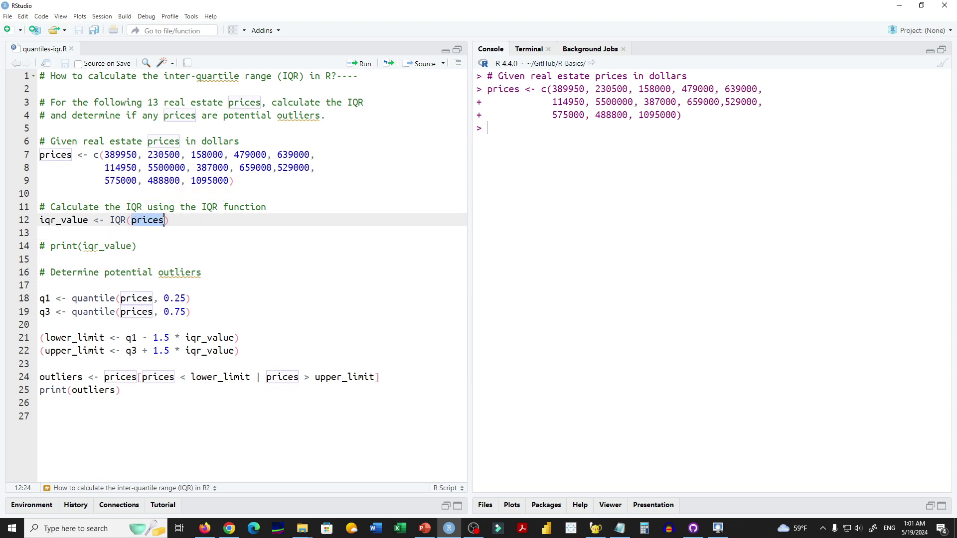
click(178, 221)
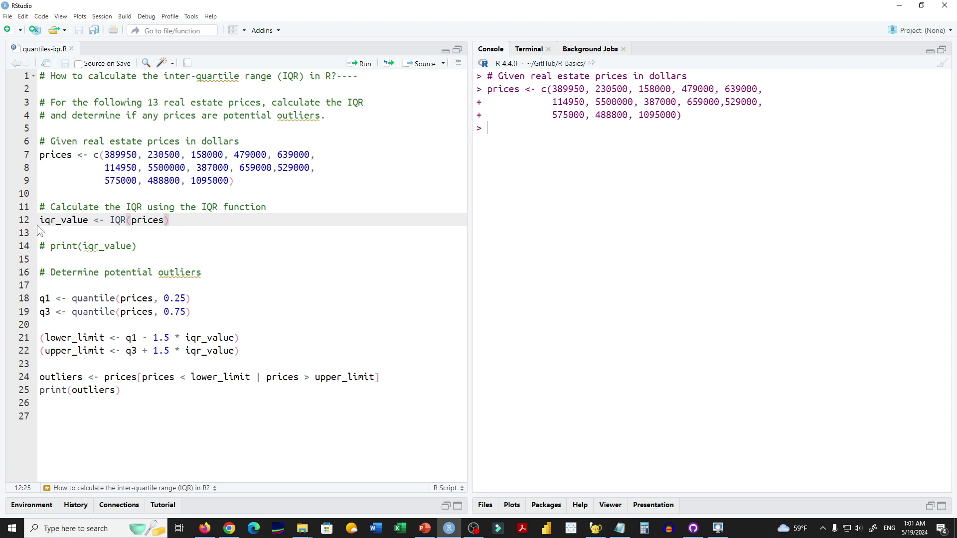
drag(40, 220, 89, 220)
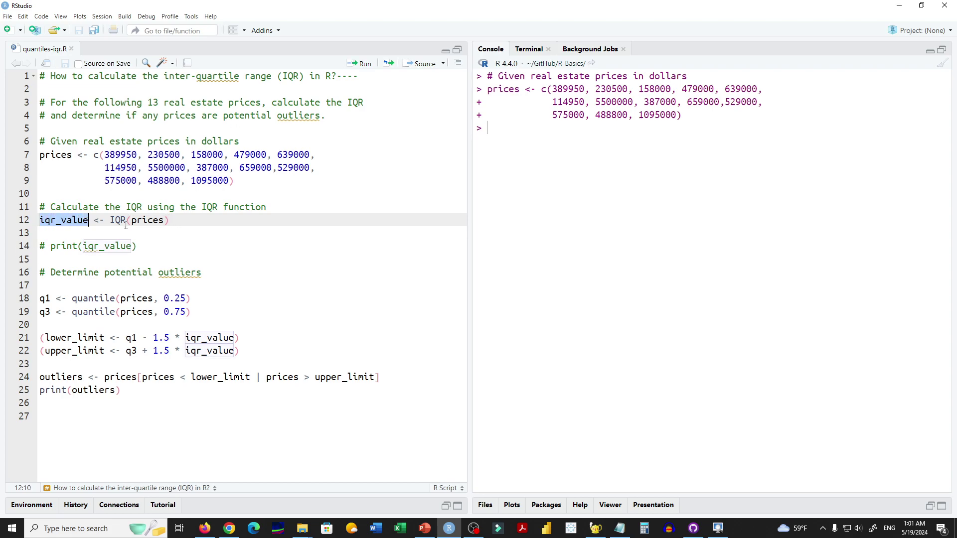
click(180, 222)
Step: Wrap line 12 as (iqr_value <- IQR(prices)) and rerun it, printing 252000
click(362, 64)
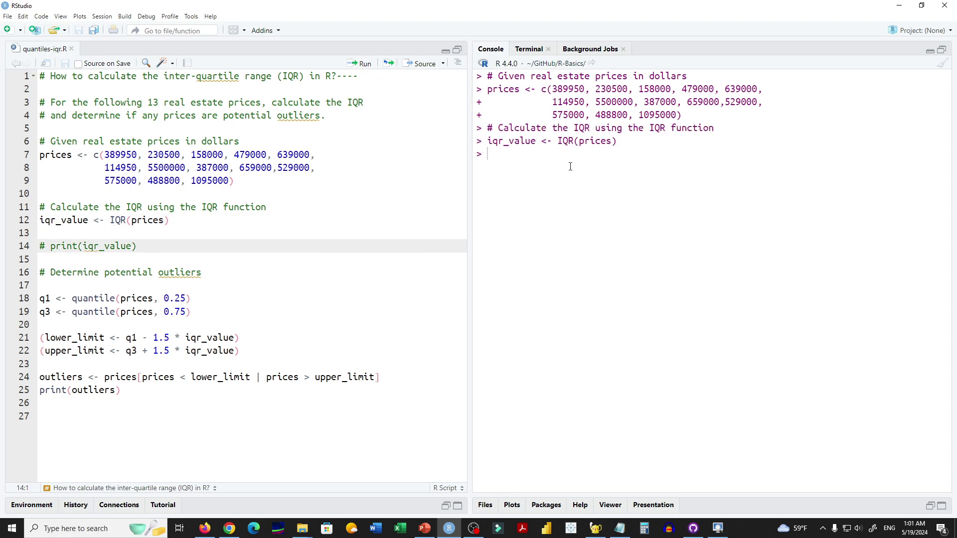
drag(487, 141, 536, 142)
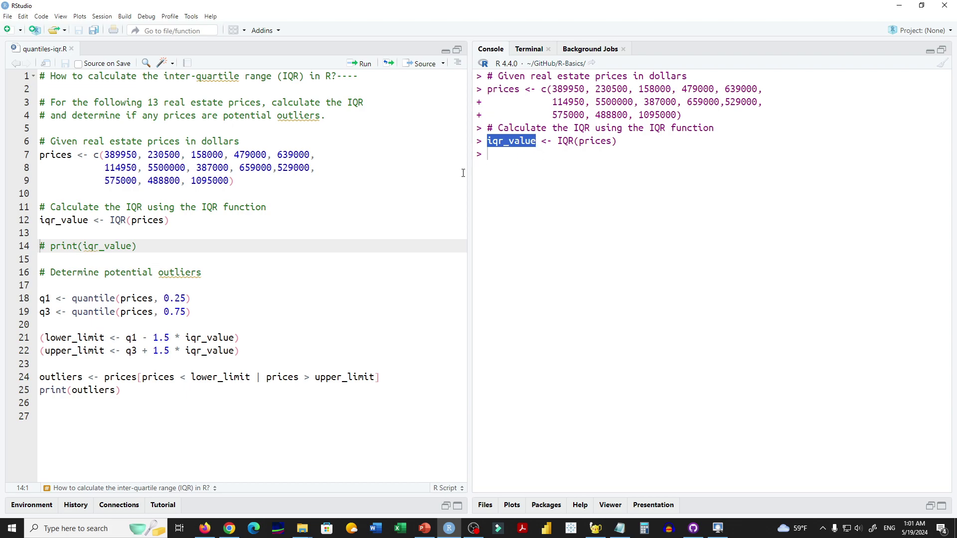
click(180, 222)
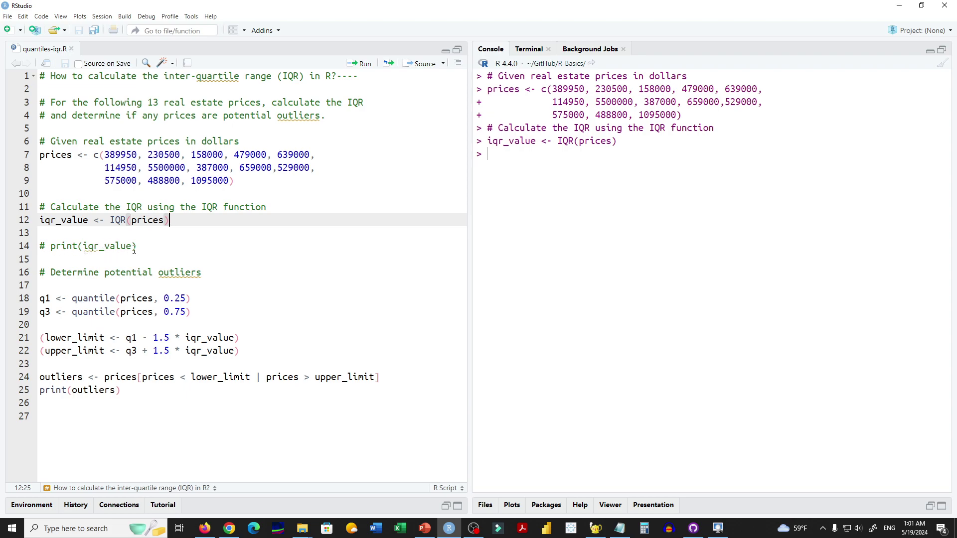
key(Home)
text(()
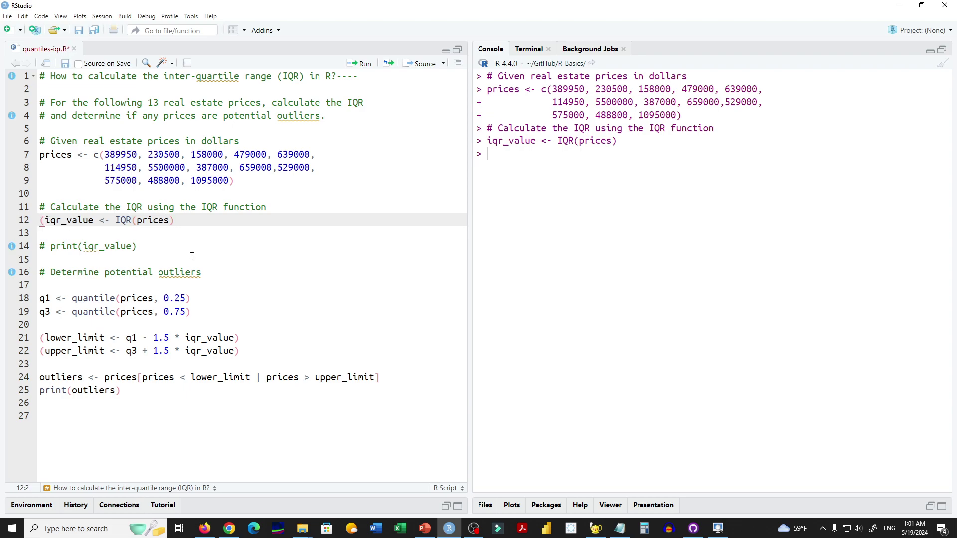
key(End)
text())
click(362, 64)
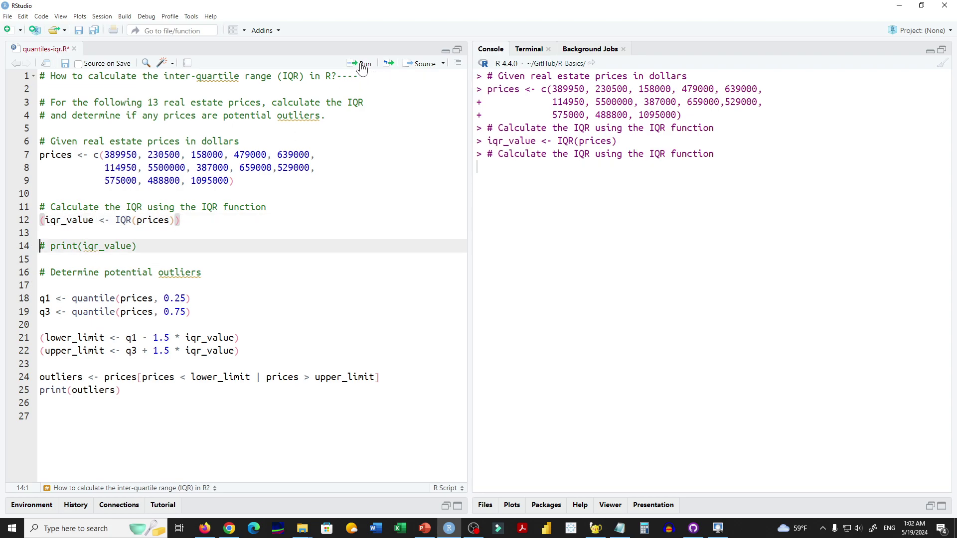
drag(531, 180, 497, 180)
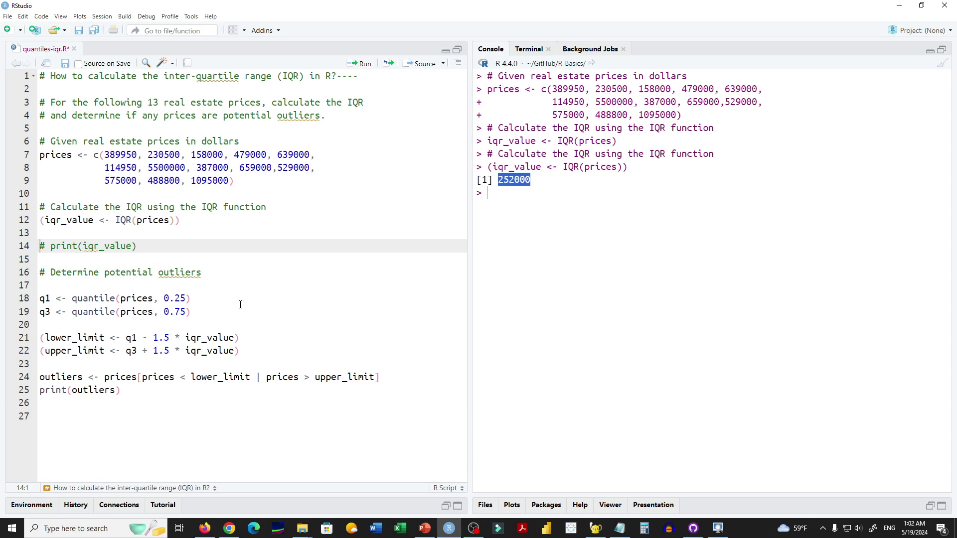
Step: Run the q1 and q3 quantile lines, 18 and 19
click(231, 272)
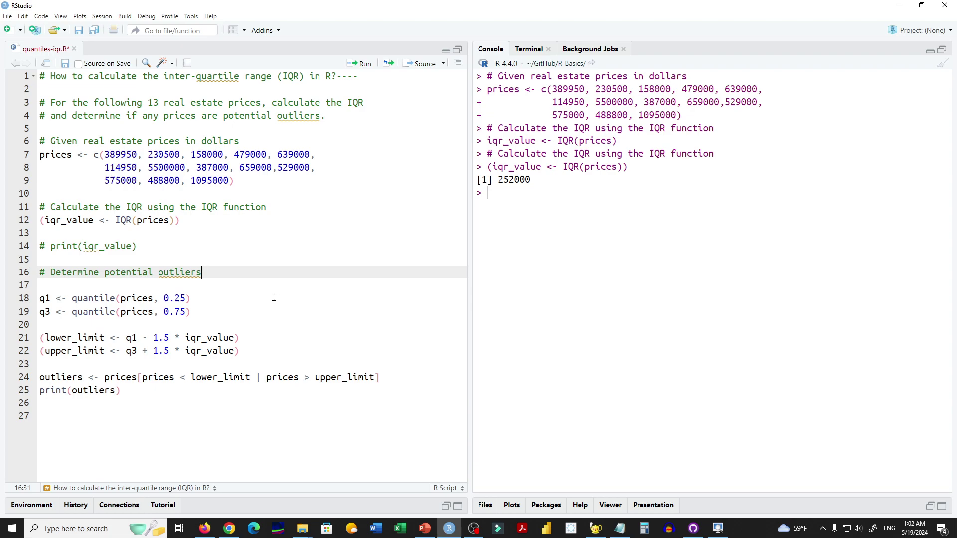
click(230, 300)
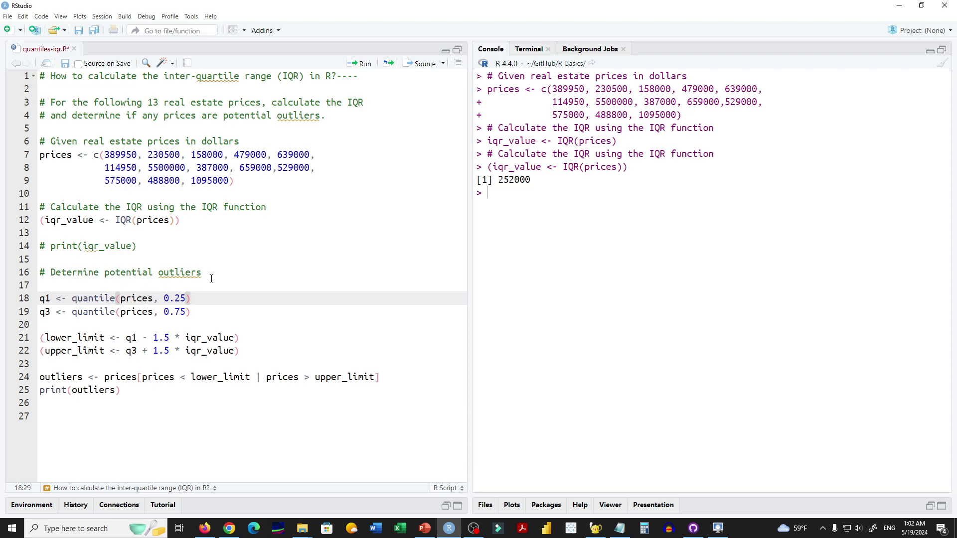
click(365, 66)
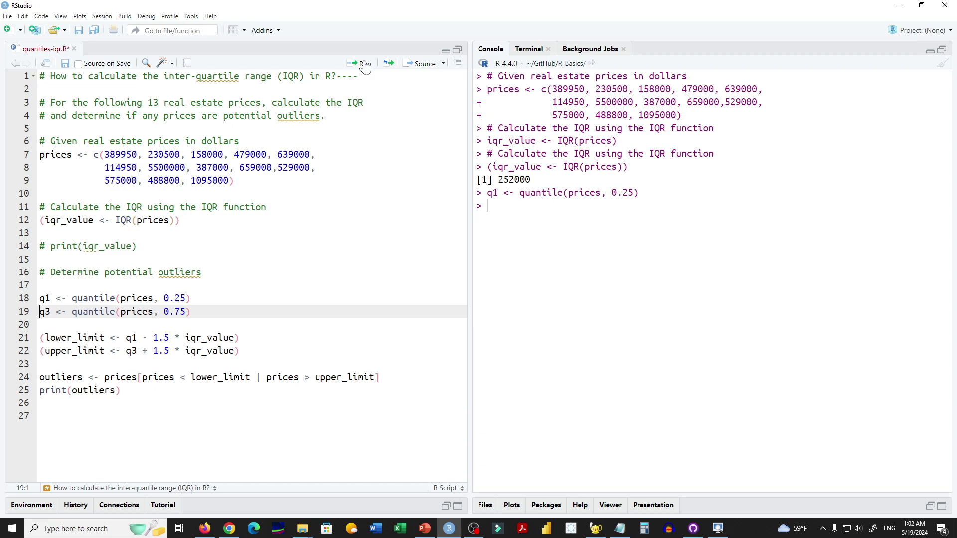
click(365, 65)
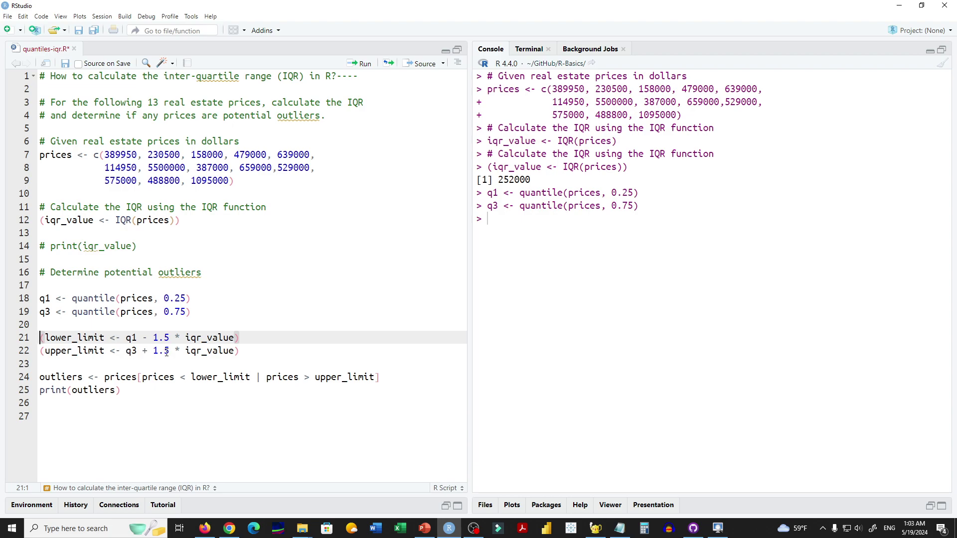
Step: Run lines 21 and 22, printing lower_limit 9000 and upper_limit 1017000
key(End)
click(362, 64)
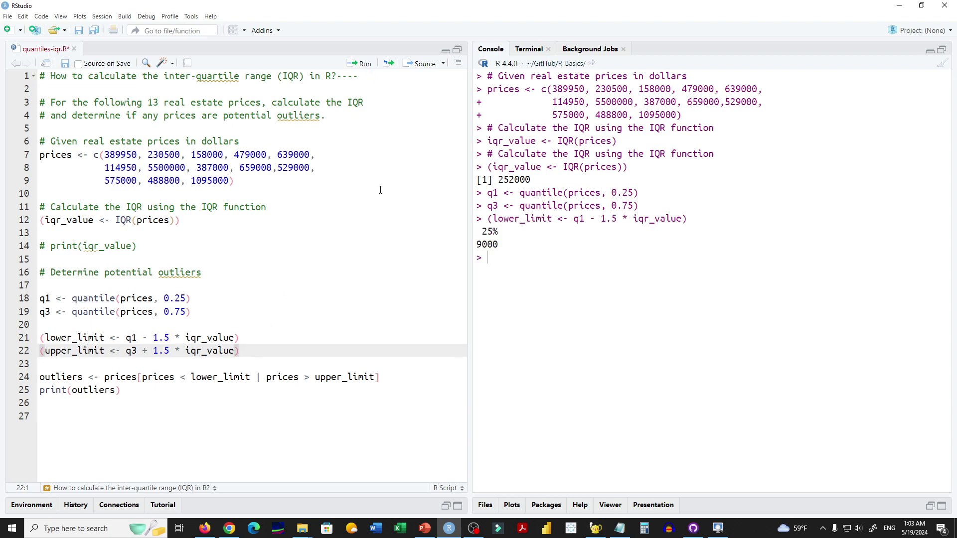
click(361, 63)
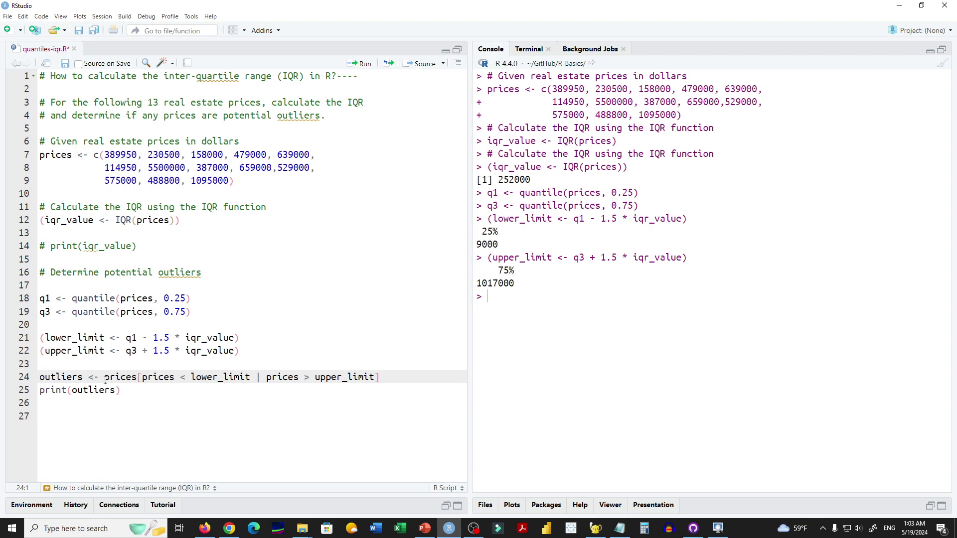
Step: Run the line 24 filter keeping prices below lower_limit or above upper_limit
drag(104, 378, 138, 377)
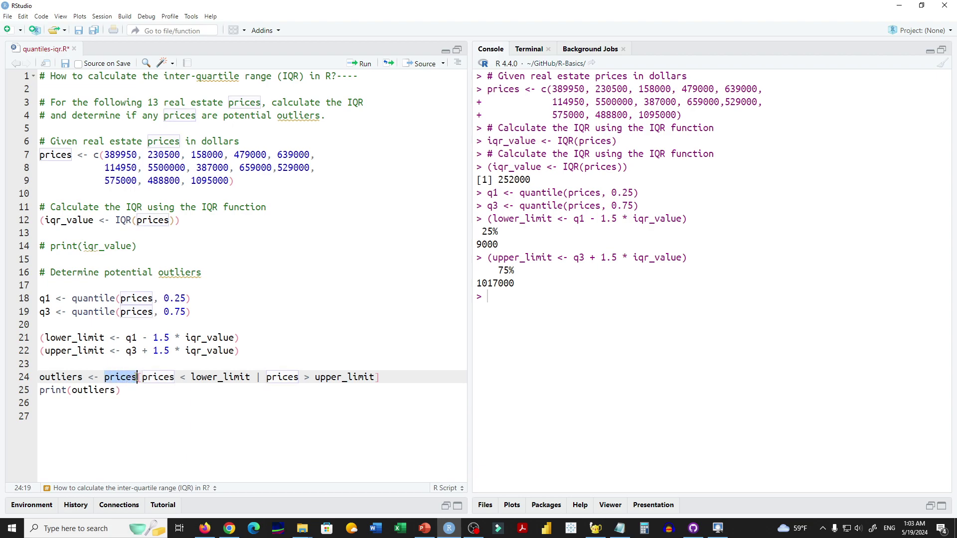
click(135, 415)
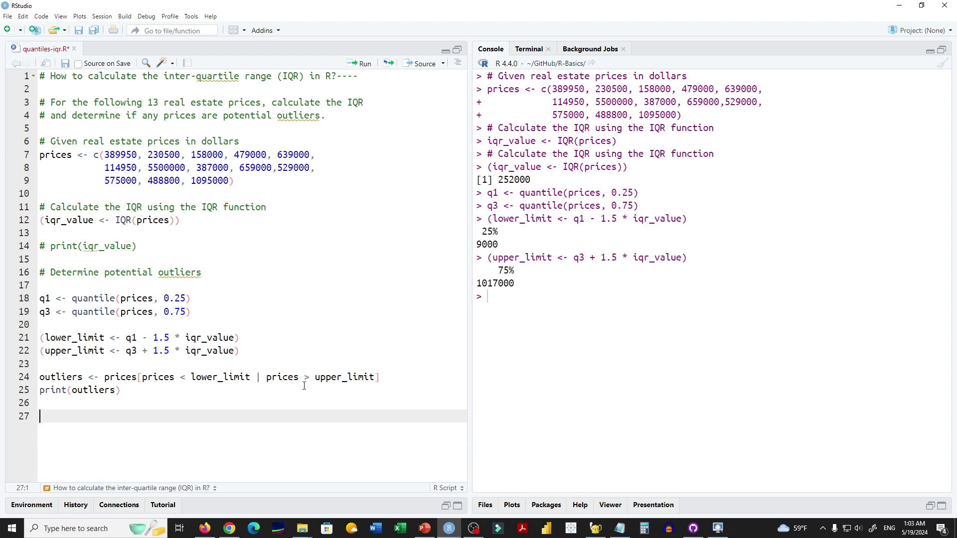
click(348, 378)
click(256, 377)
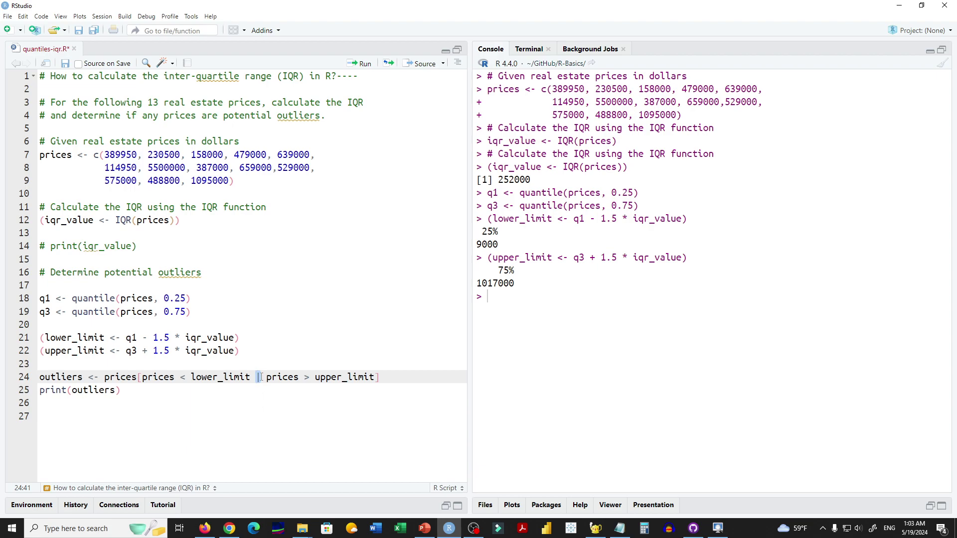
click(268, 379)
click(392, 379)
click(364, 66)
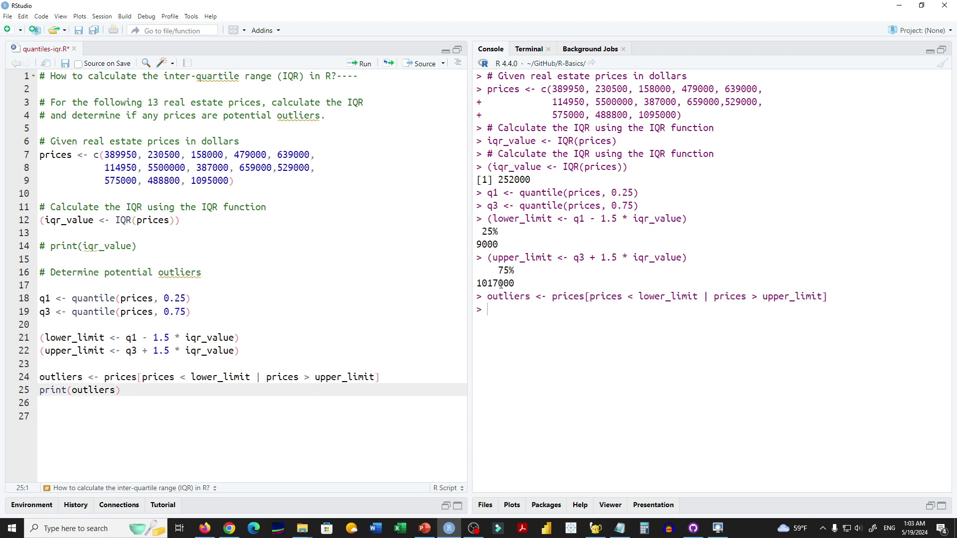
Step: Run print(outliers) to show 5500000 and 1095000 in the console
click(360, 65)
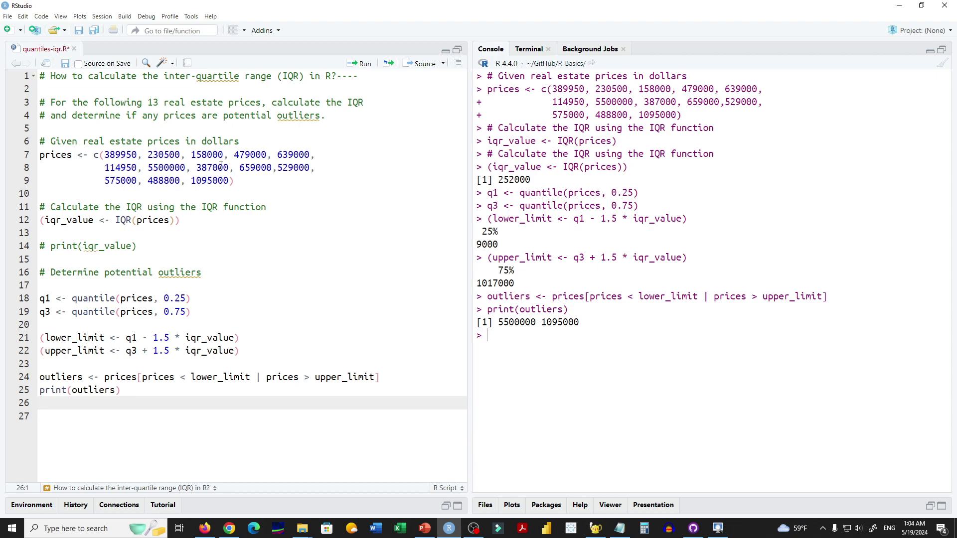
Step: Save the IQR script
click(79, 30)
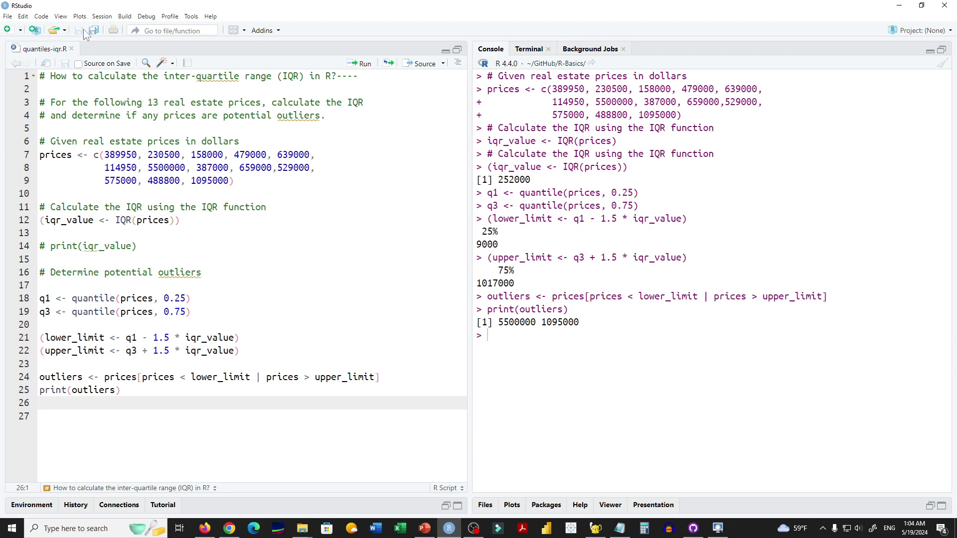